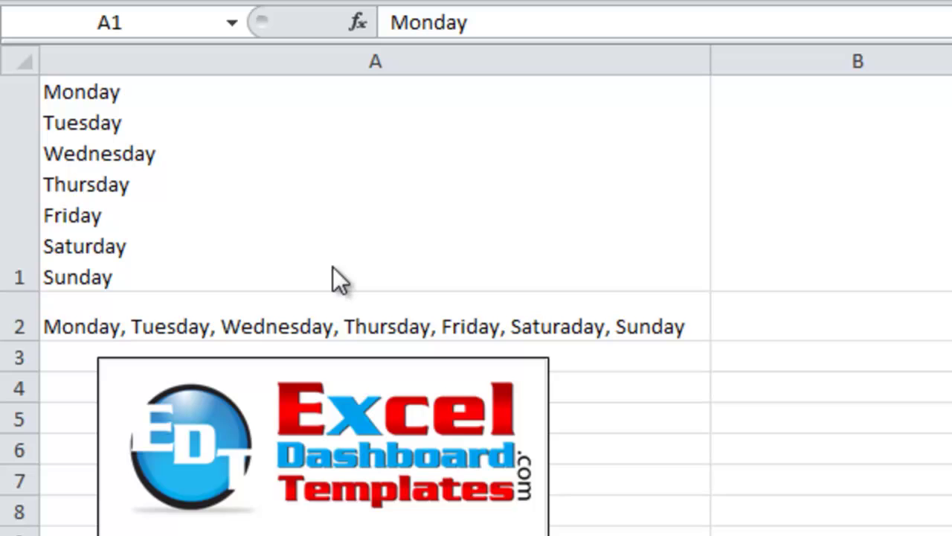
Inspect A1's stacked weekday text in edit mode, checking the breaks after Tuesday, Thursday and Friday
click(240, 201)
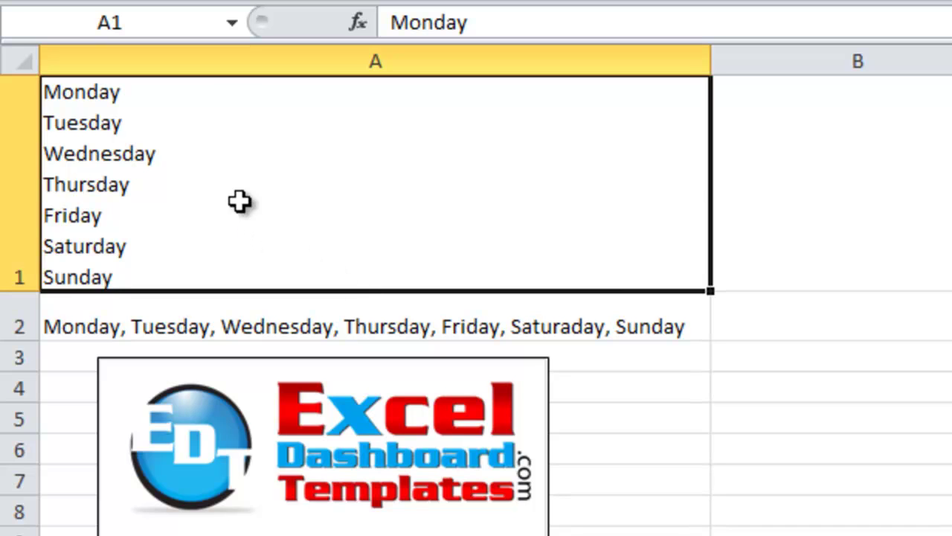
double_click(146, 118)
click(147, 95)
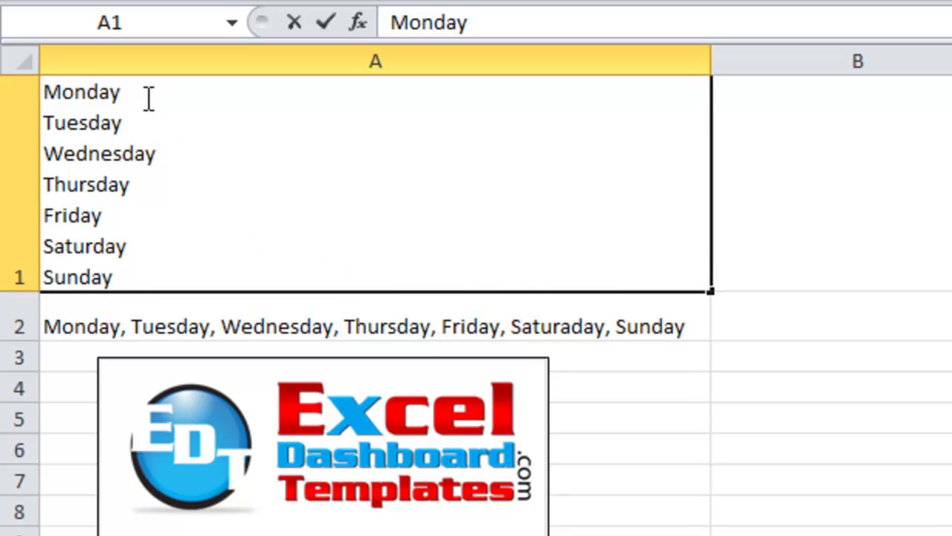
click(150, 125)
click(188, 178)
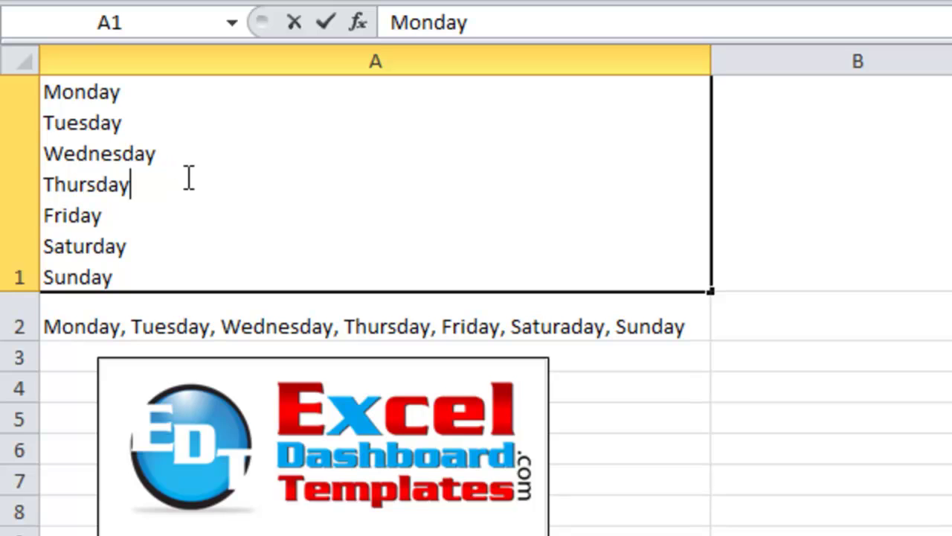
click(135, 217)
key(Escape)
Compare A1's stacked weekdays with neighbouring B1 and the comma-separated list in A2
key(Right)
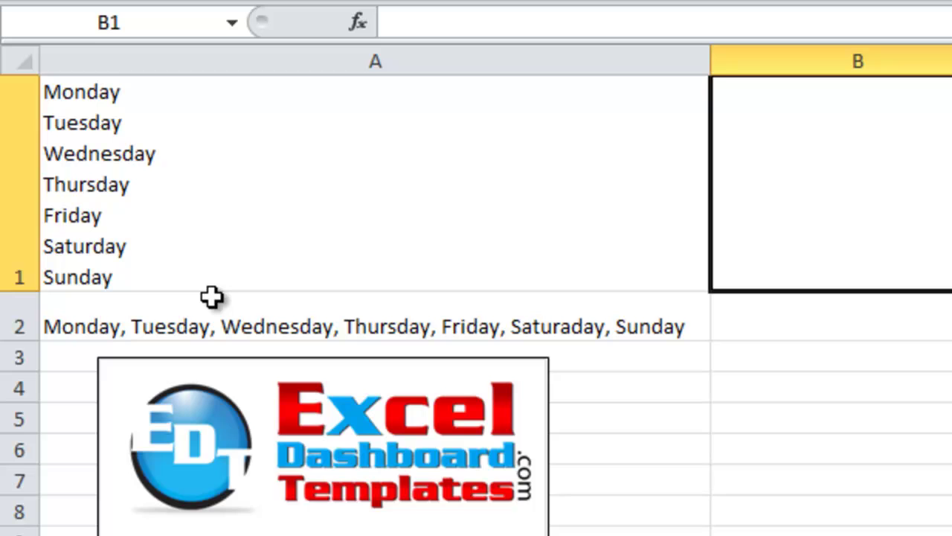
key(Left)
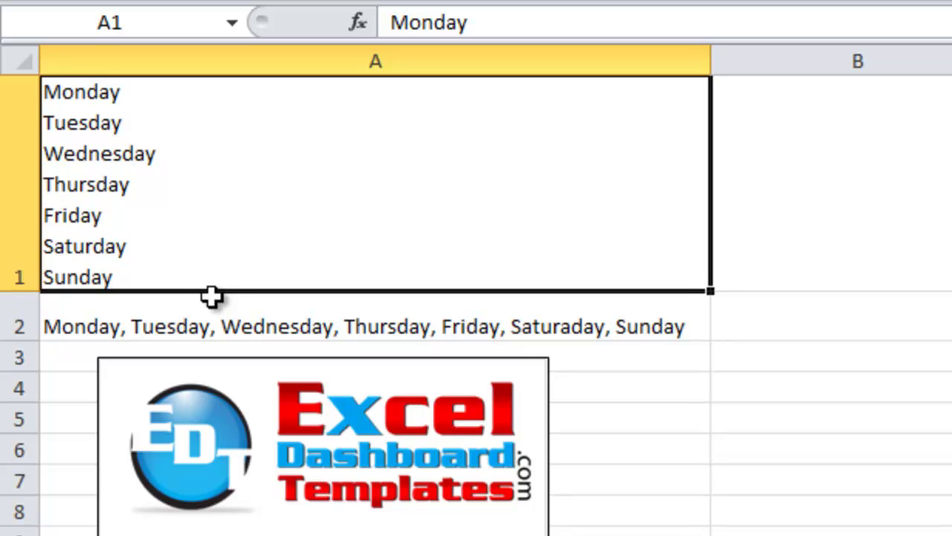
key(Right)
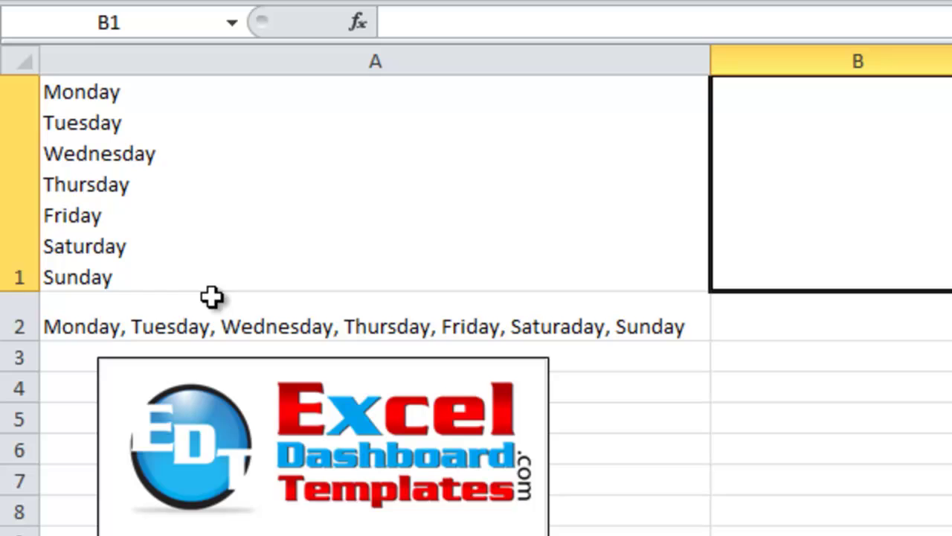
key(Left)
key(Down)
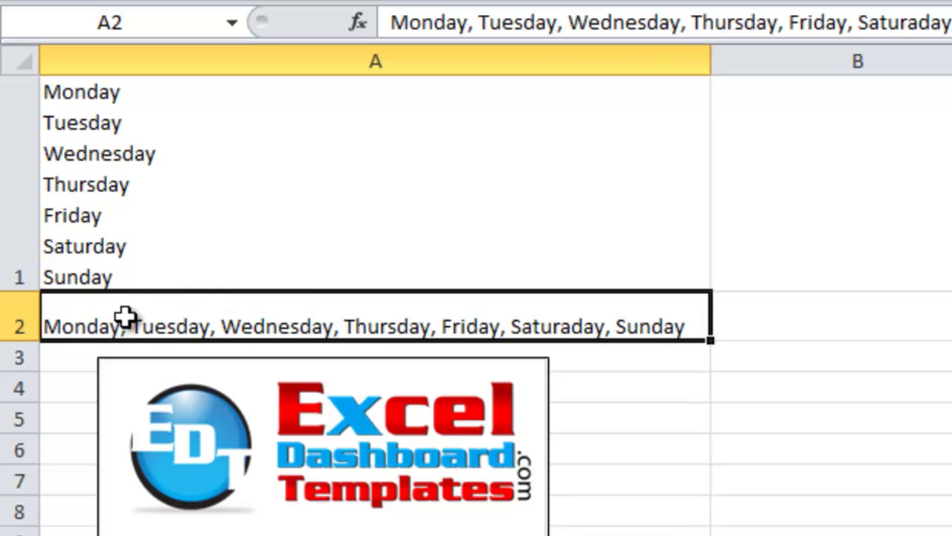
click(199, 264)
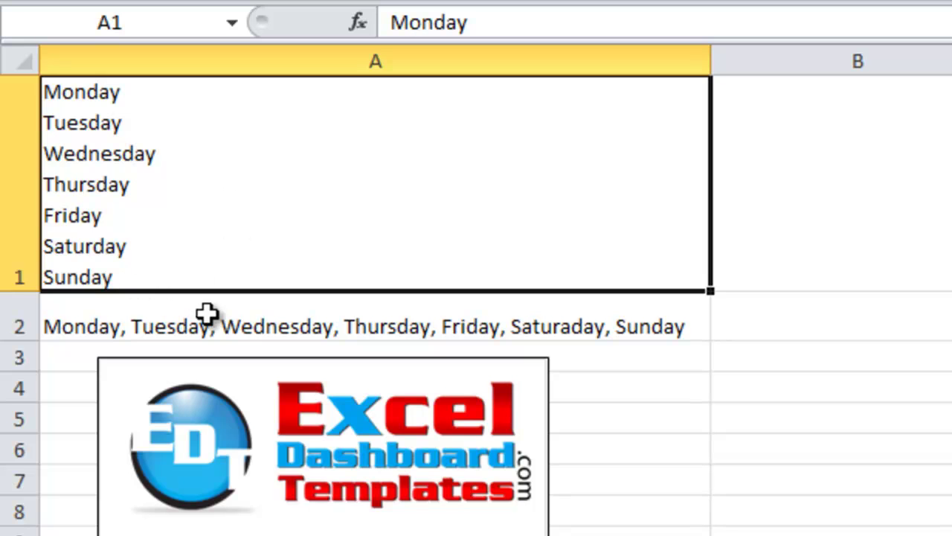
click(267, 310)
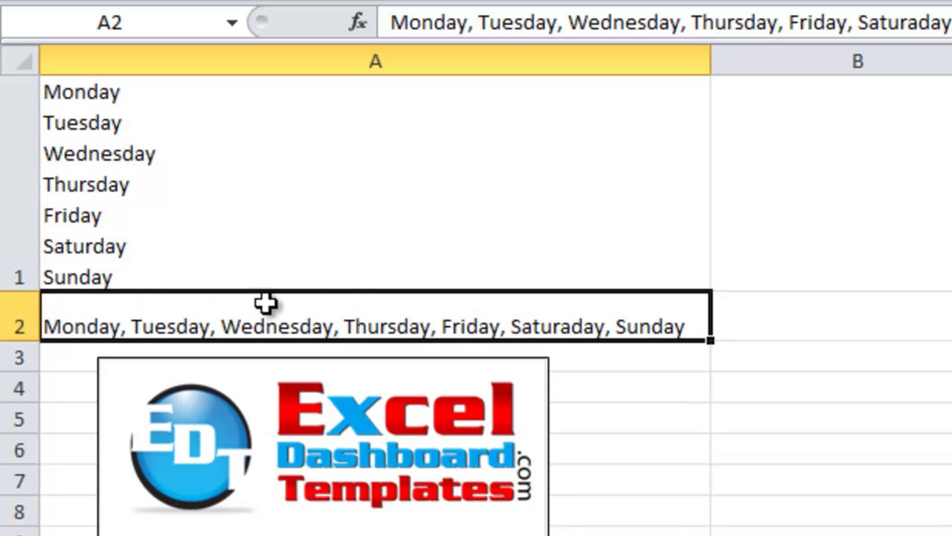
click(289, 197)
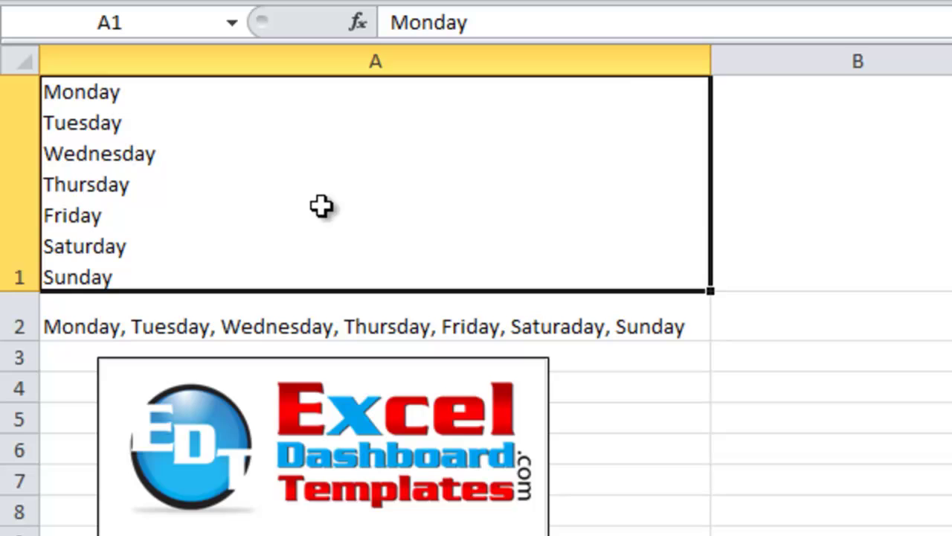
Select the merged range A1:B1 and bring up Find and Replace with Ctrl+F
drag(320, 206, 733, 215)
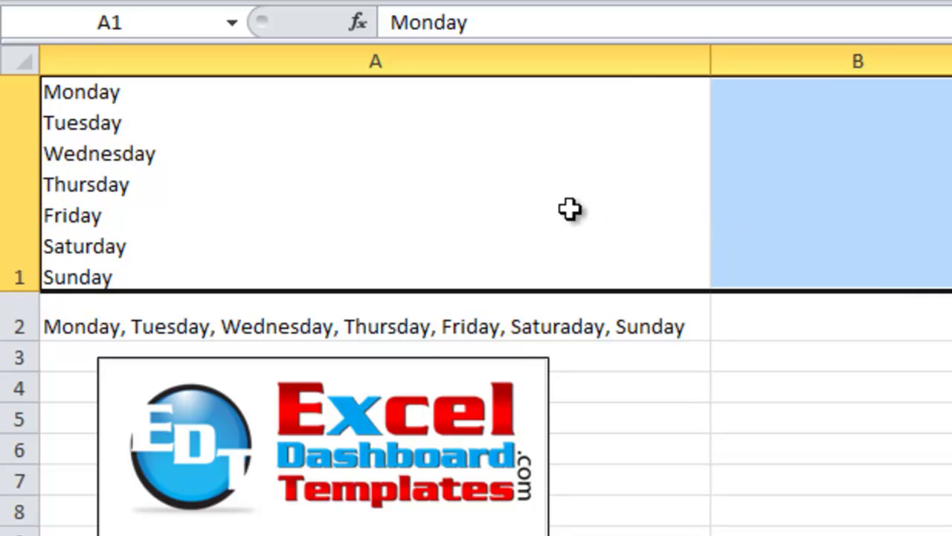
click(316, 173)
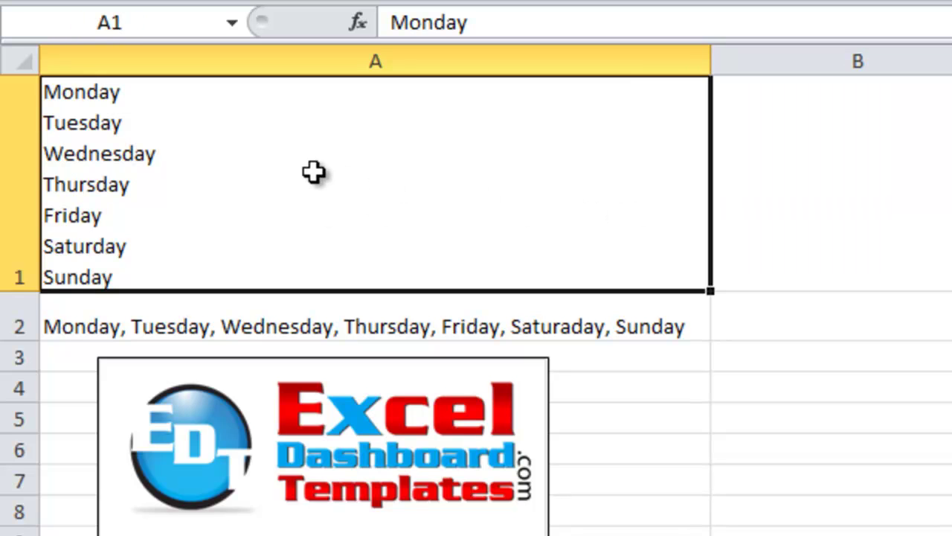
drag(463, 171, 746, 217)
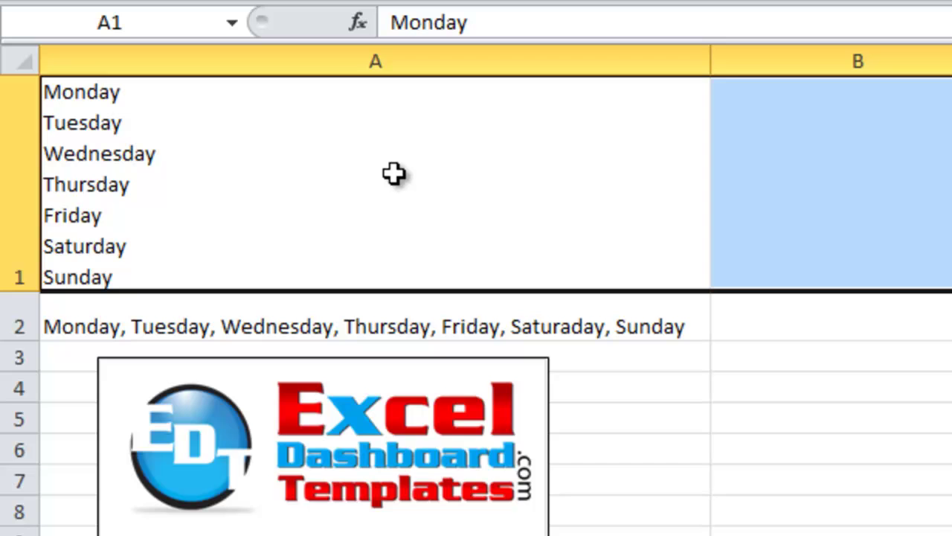
key(ctrl+f)
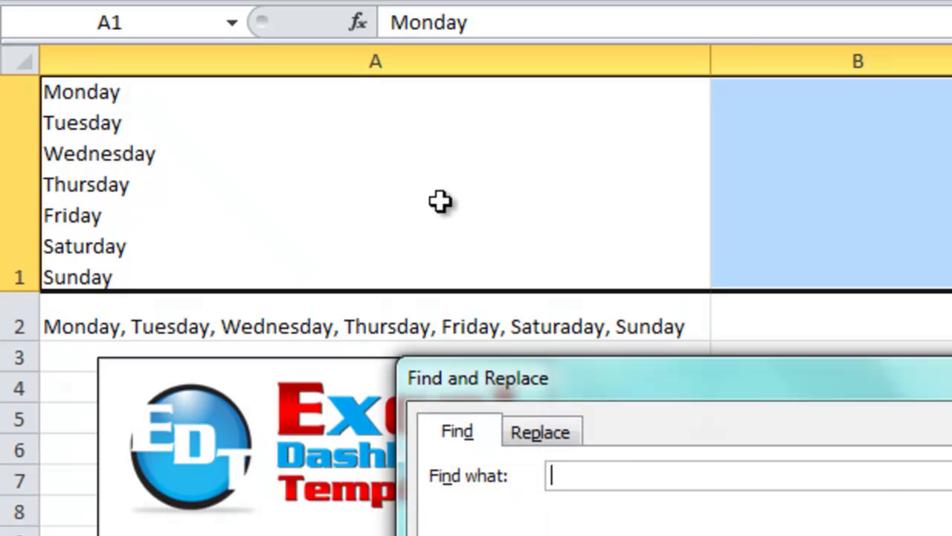
Move the Find and Replace dialog higher and switch it to the Replace tab
drag(626, 403, 640, 104)
click(534, 156)
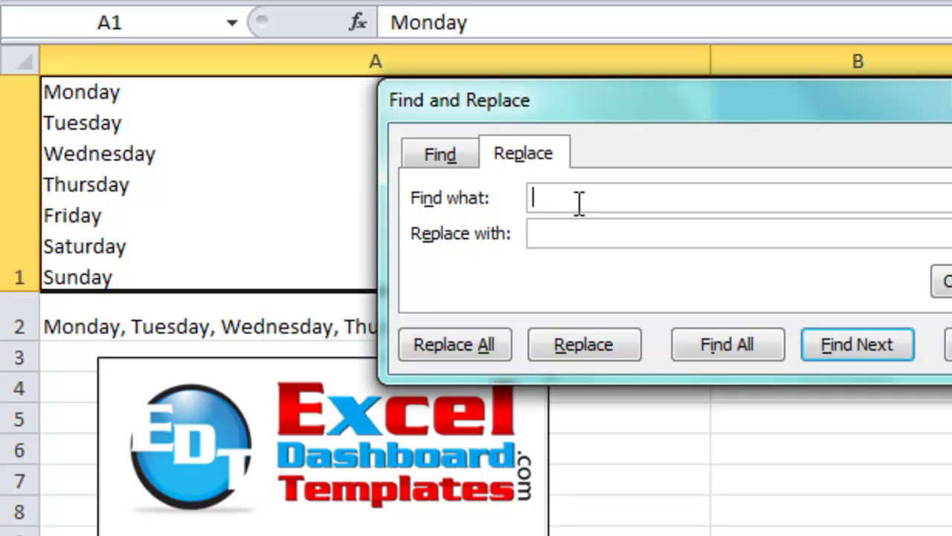
Clear the mistyped 010 from Find what and enter a line-break character instead
text(010)
key(BackSpace)
key(BackSpace)
key(BackSpace)
key(alt+KP_0)
key(alt+KP_1)
key(alt+KP_0)
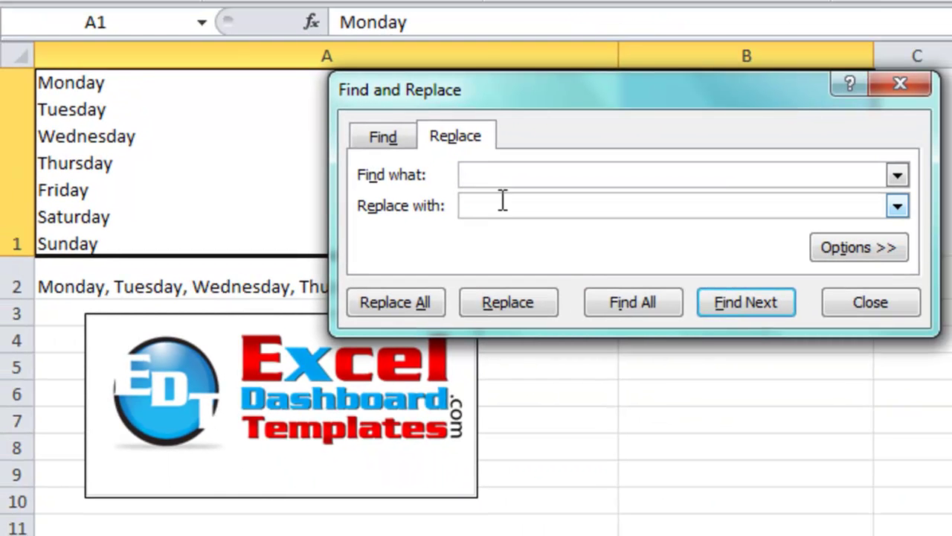
Replace all line breaks with a comma, dismiss the confirmation, and close Find and Replace
click(568, 179)
text(,)
click(424, 300)
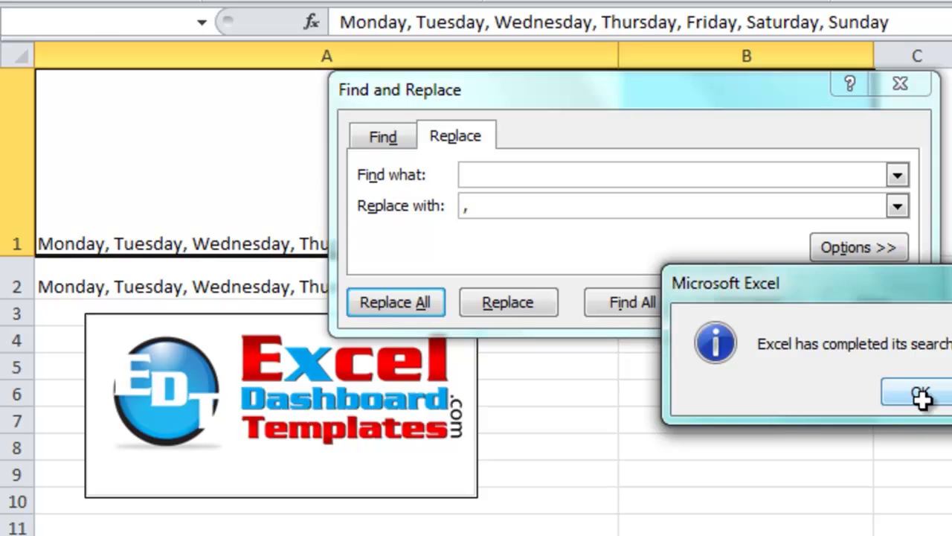
click(918, 393)
click(862, 306)
click(657, 312)
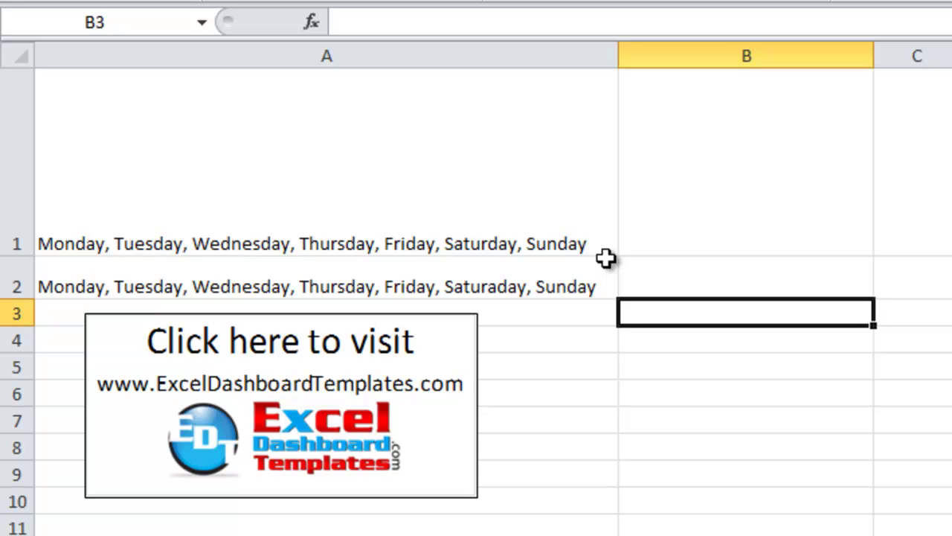
double_click(700, 313)
key(Return)
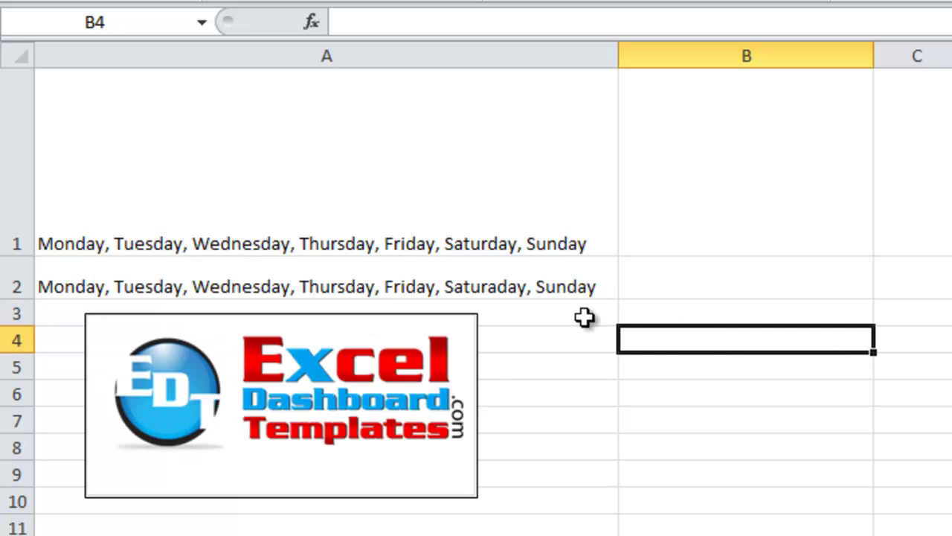
click(390, 370)
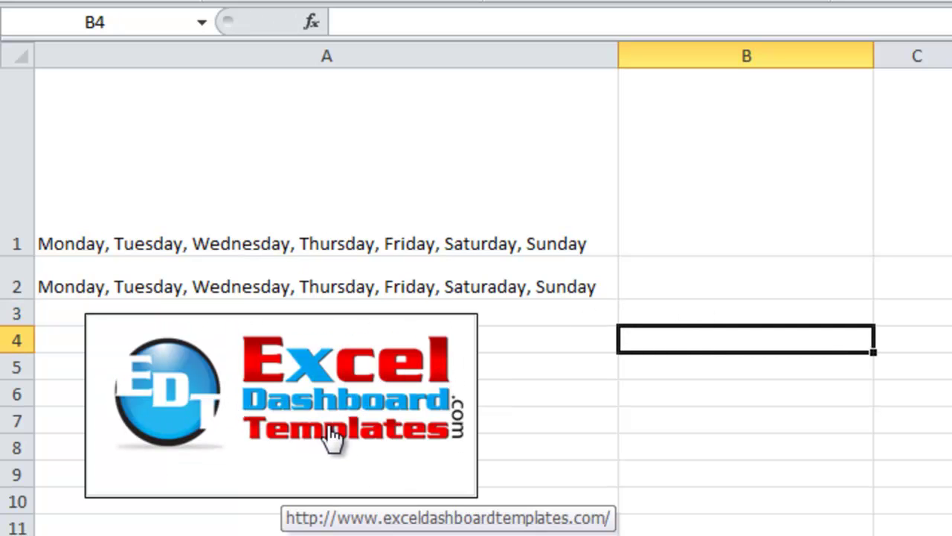